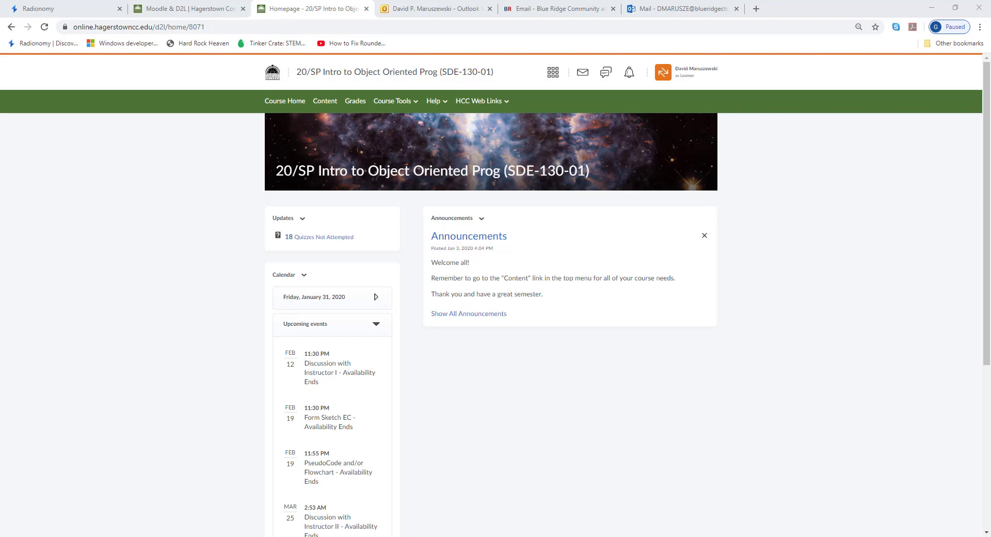
Browse the course tools to reach the Virtual Classroom meetings list
click(398, 106)
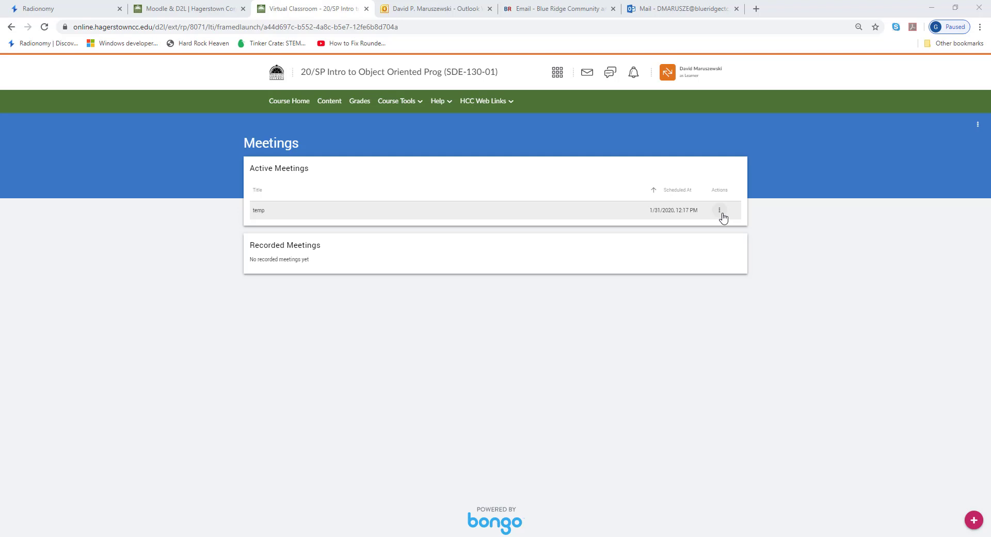
Launch the temp meeting from its Actions menu
click(720, 211)
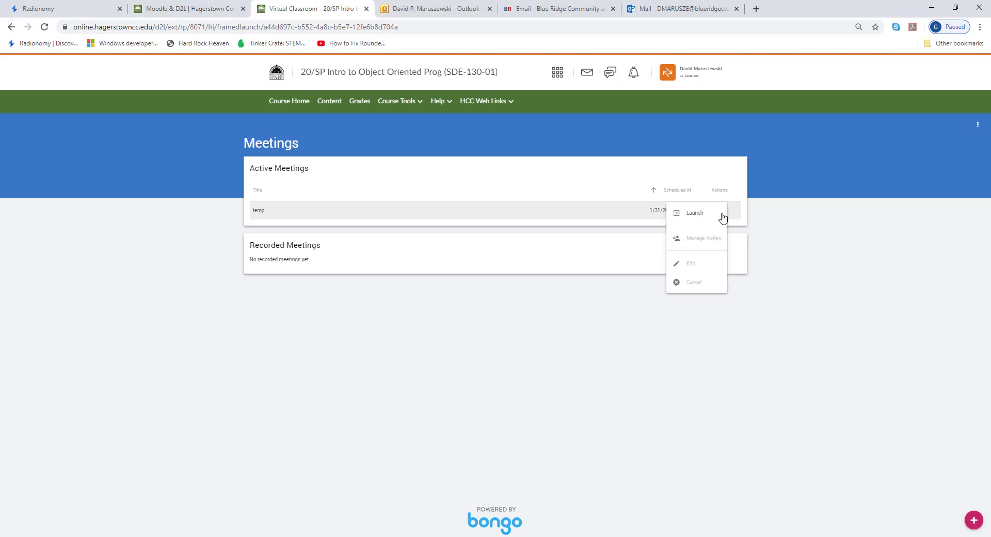
click(693, 213)
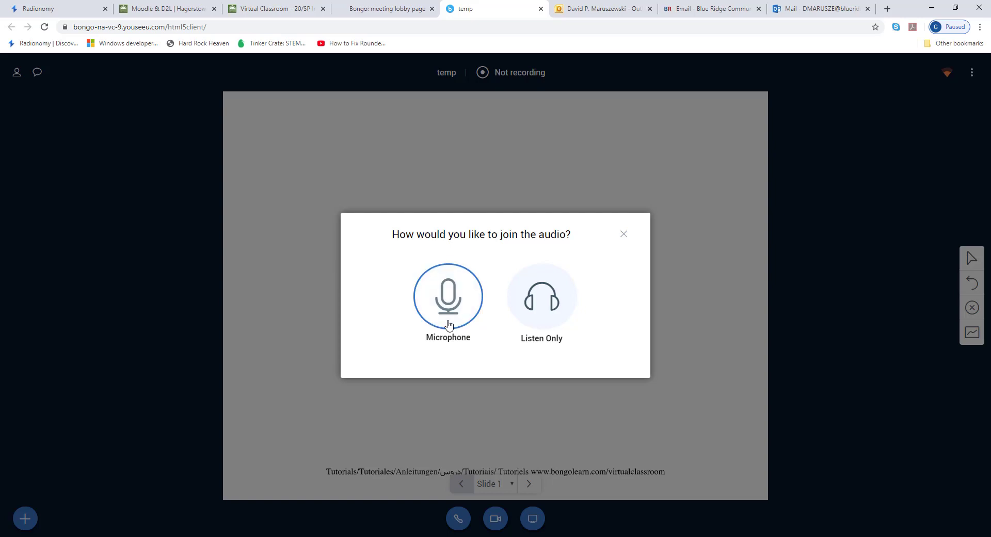
Join audio by microphone and confirm the echo test succeeded
click(448, 324)
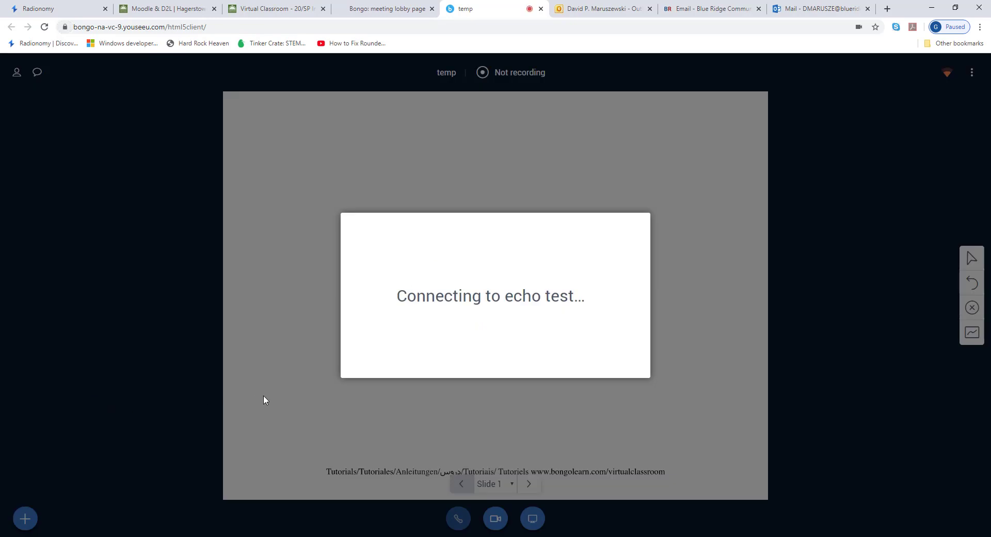
click(453, 306)
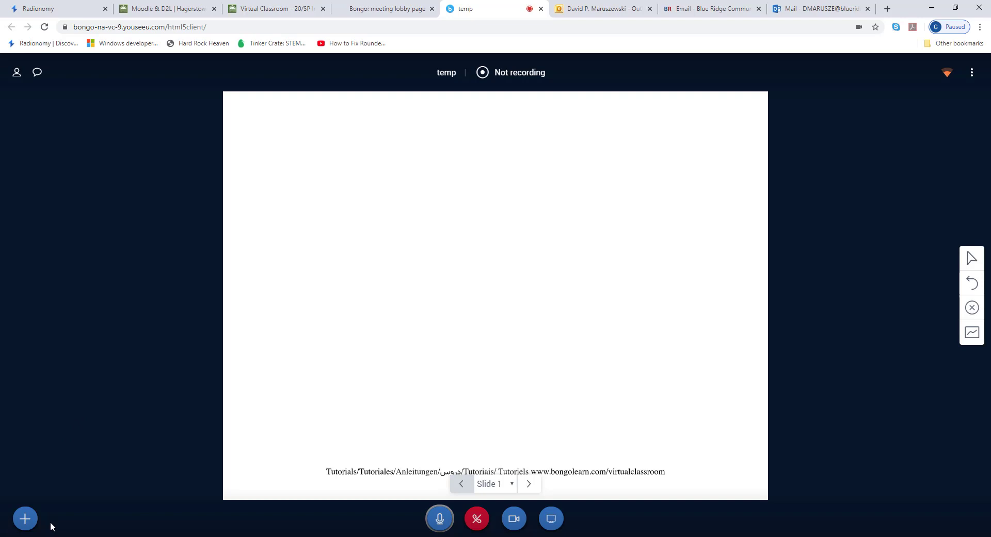
Show the Public Chat panel and the meeting's user list
click(36, 72)
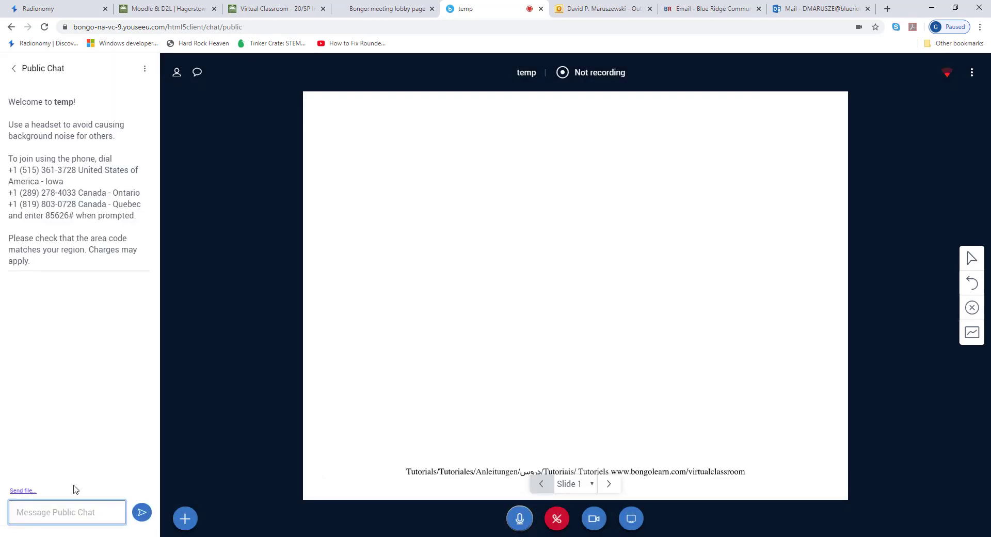
click(177, 72)
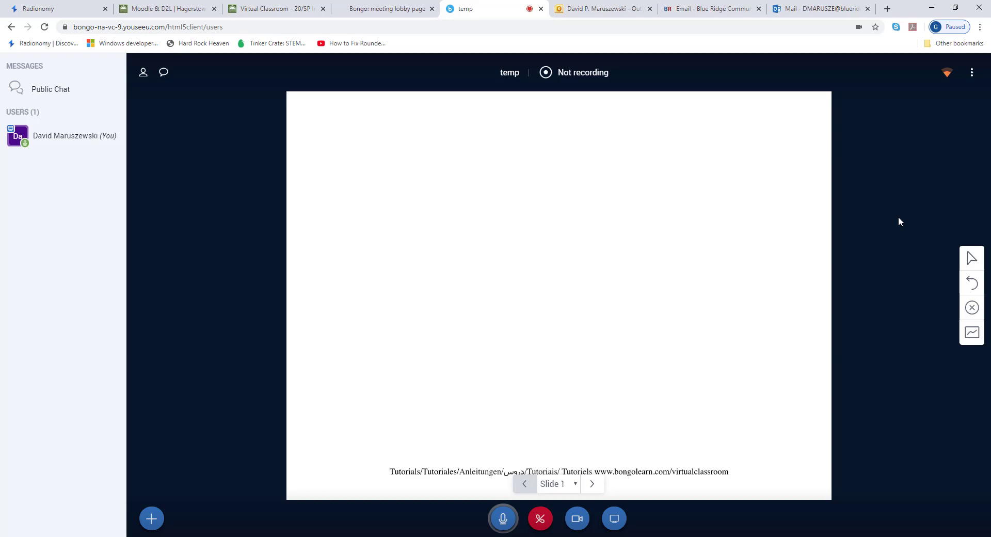
Leave the temp meeting via the options menu and close the logged-out window
click(972, 73)
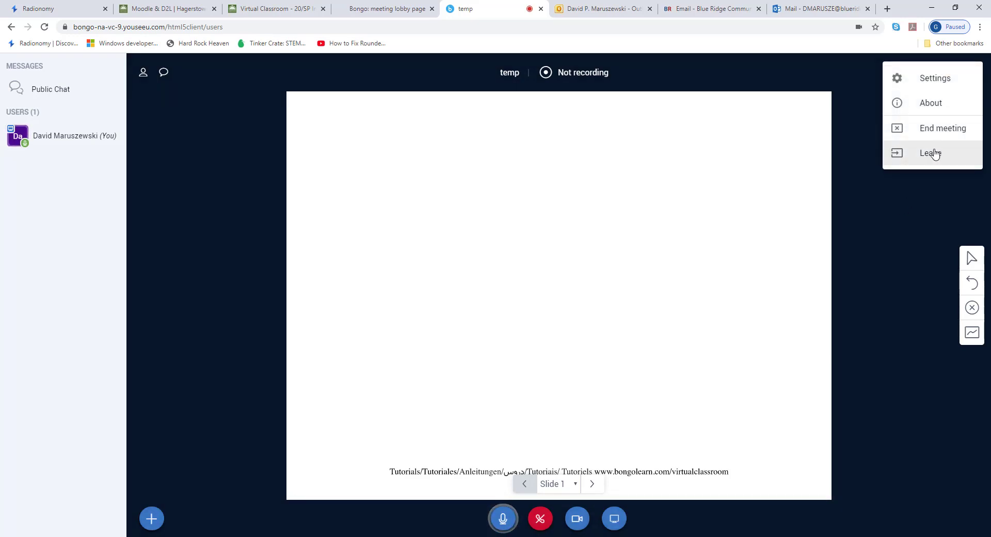
click(936, 155)
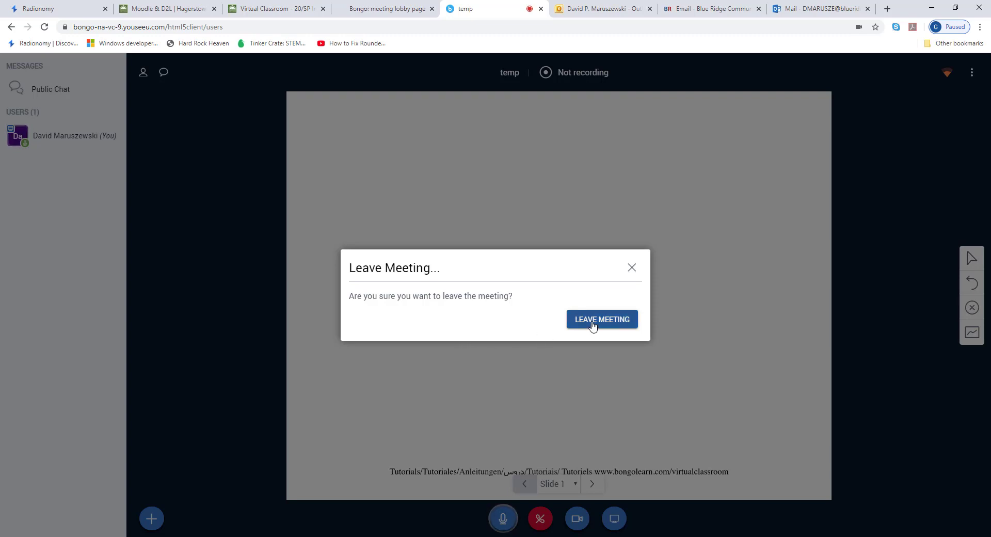
click(591, 325)
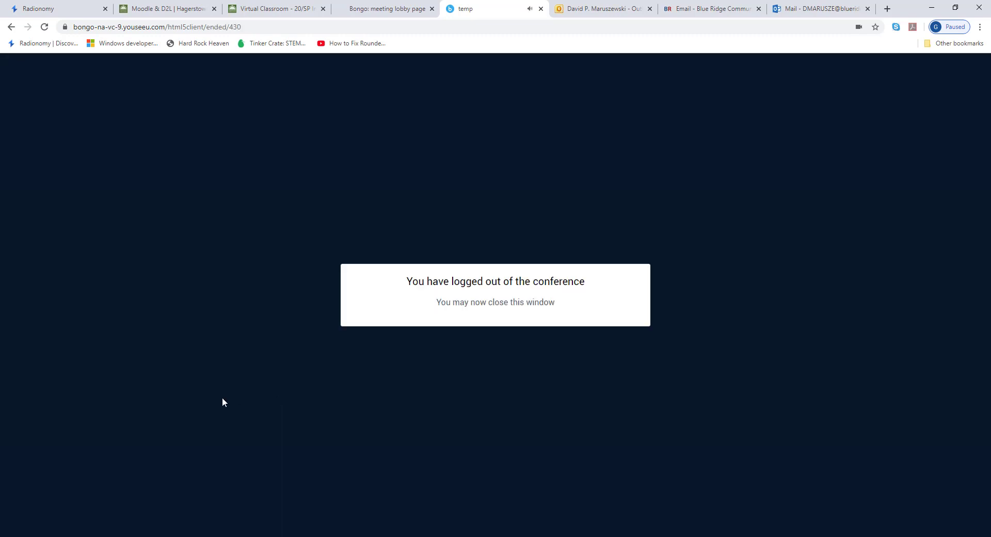
click(541, 8)
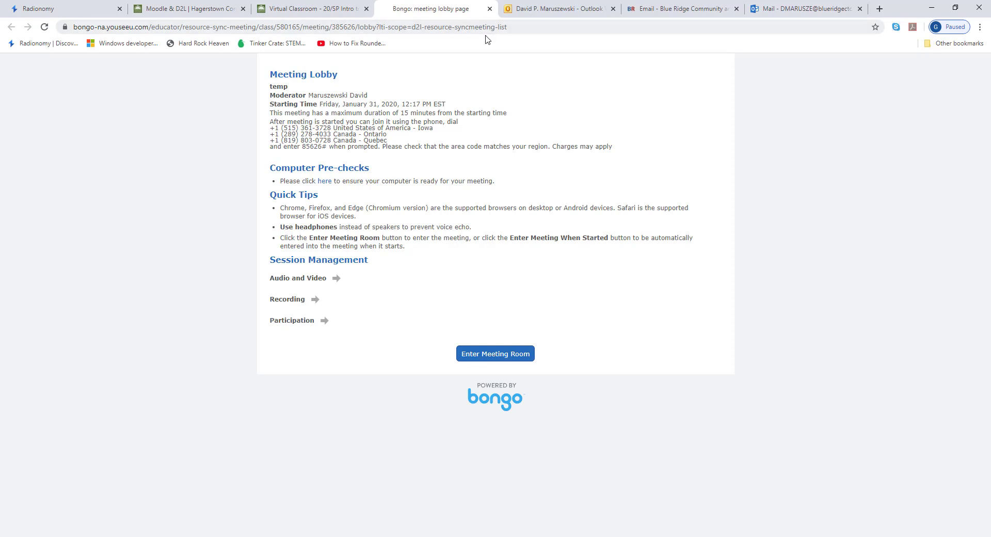
Close the lobby tab, then open and dismiss the temp meeting's Actions menu
click(489, 9)
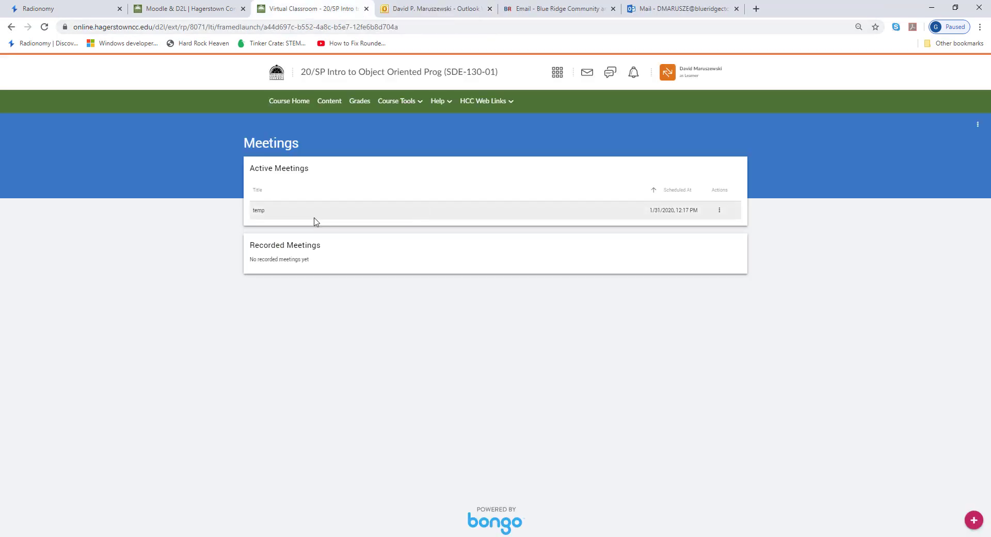
click(719, 210)
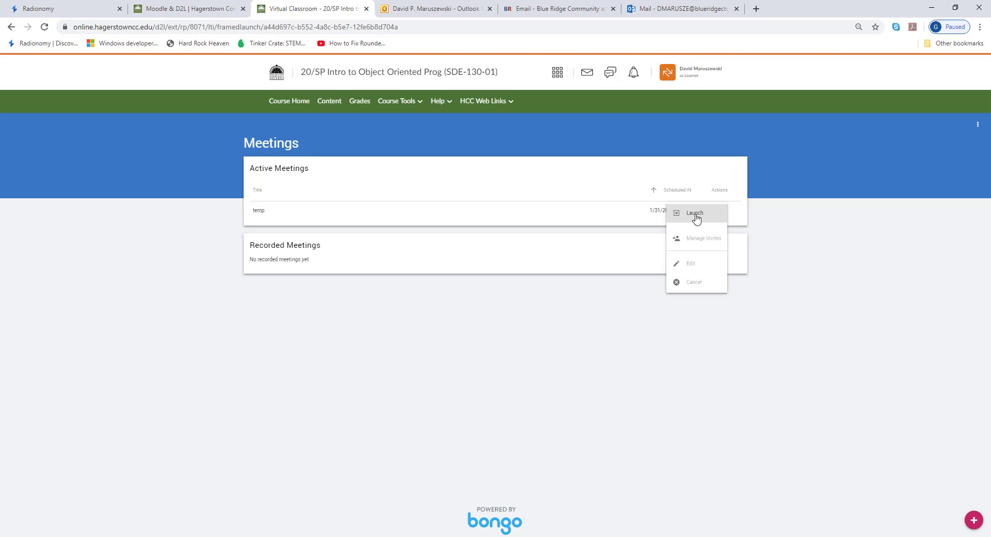
click(527, 371)
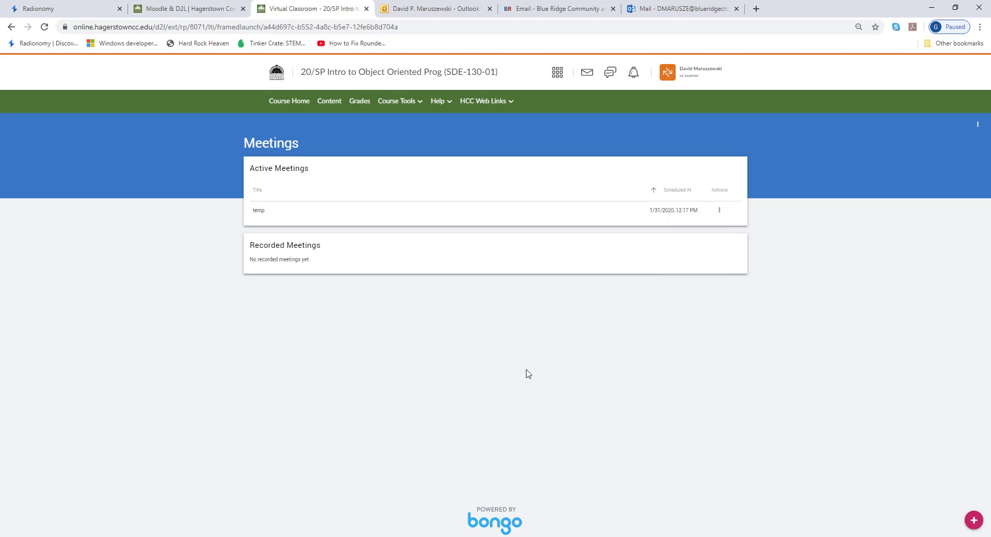